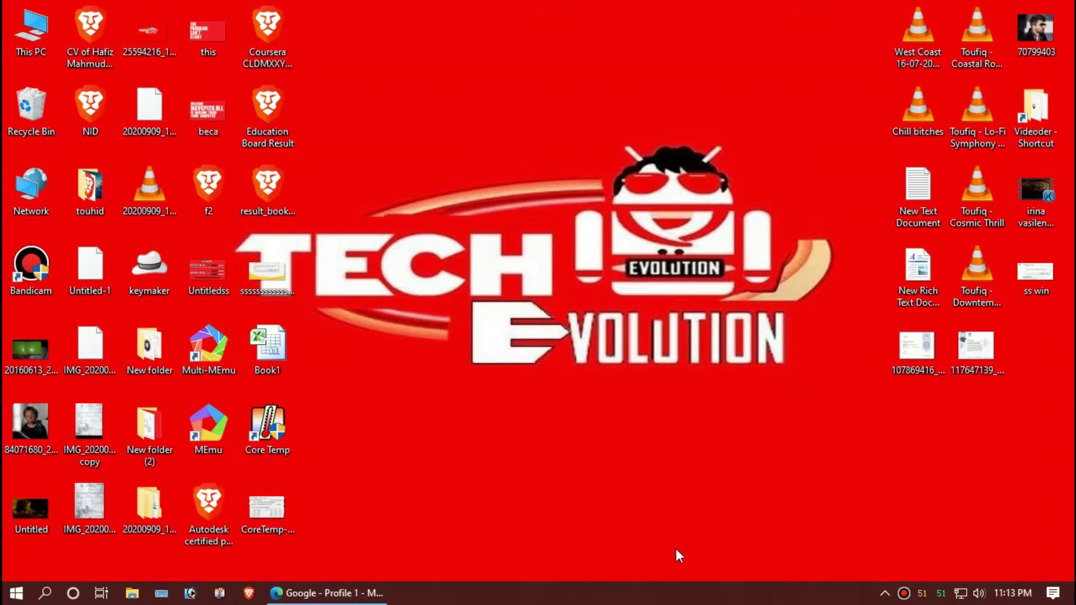
Step: Search Google in Edge for d3dx9_26.dll
click(352, 595)
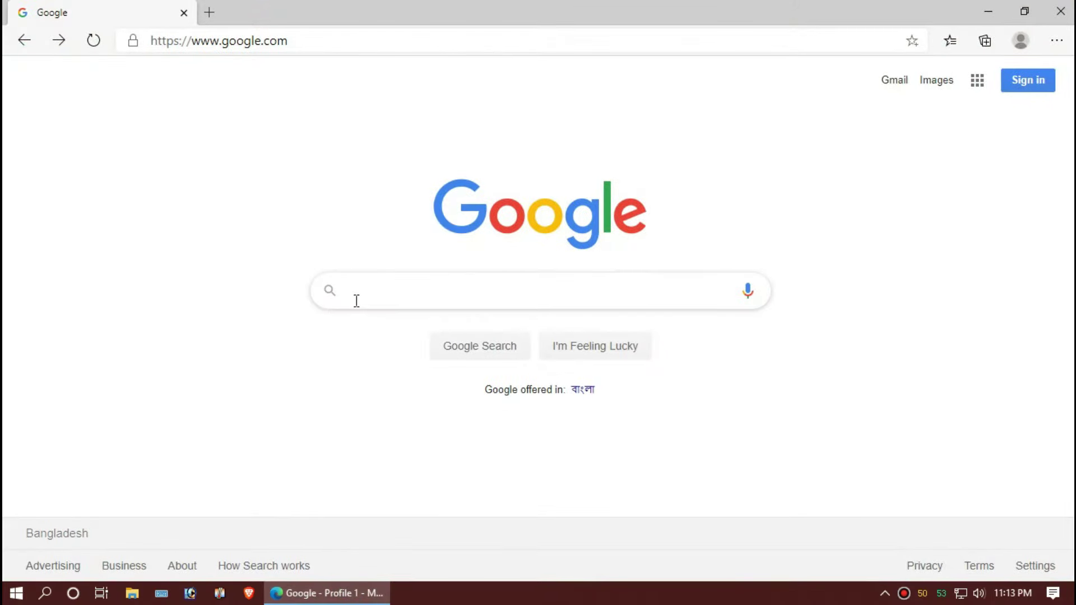
text(d3d)
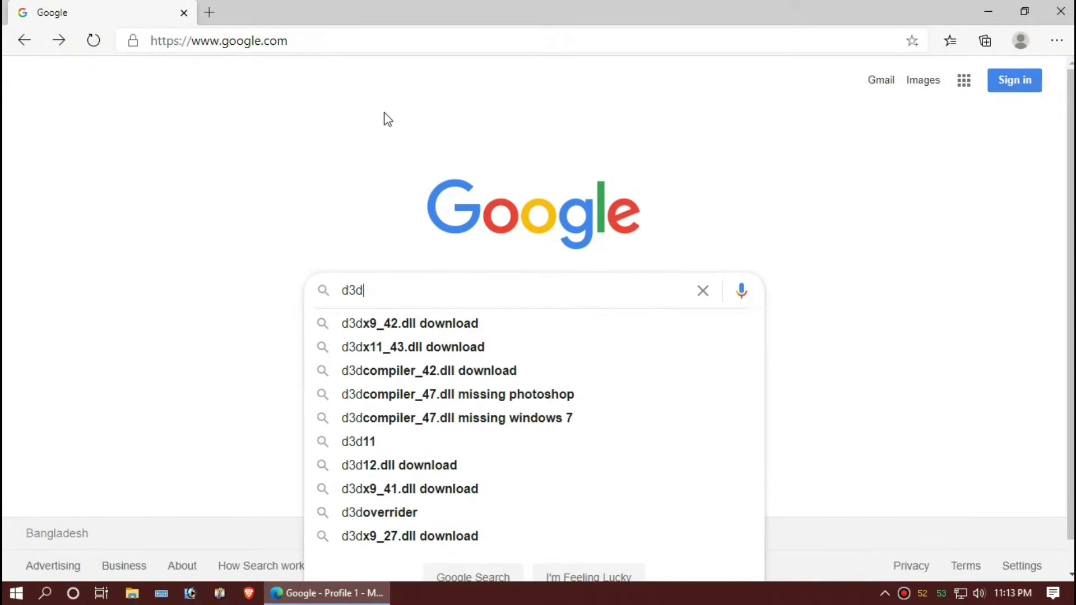
text(x9_)
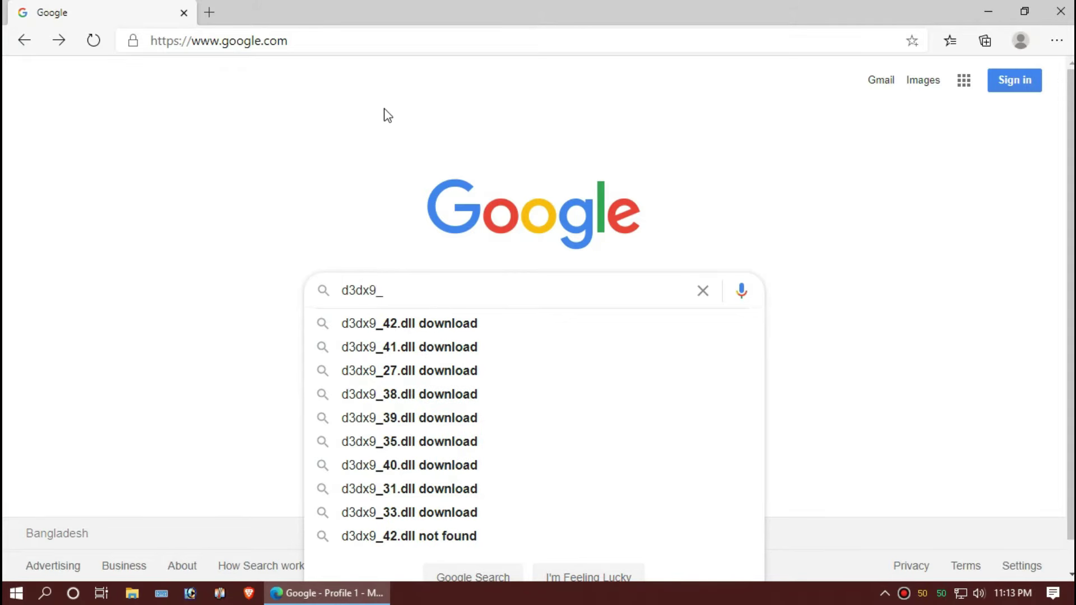
text(26.)
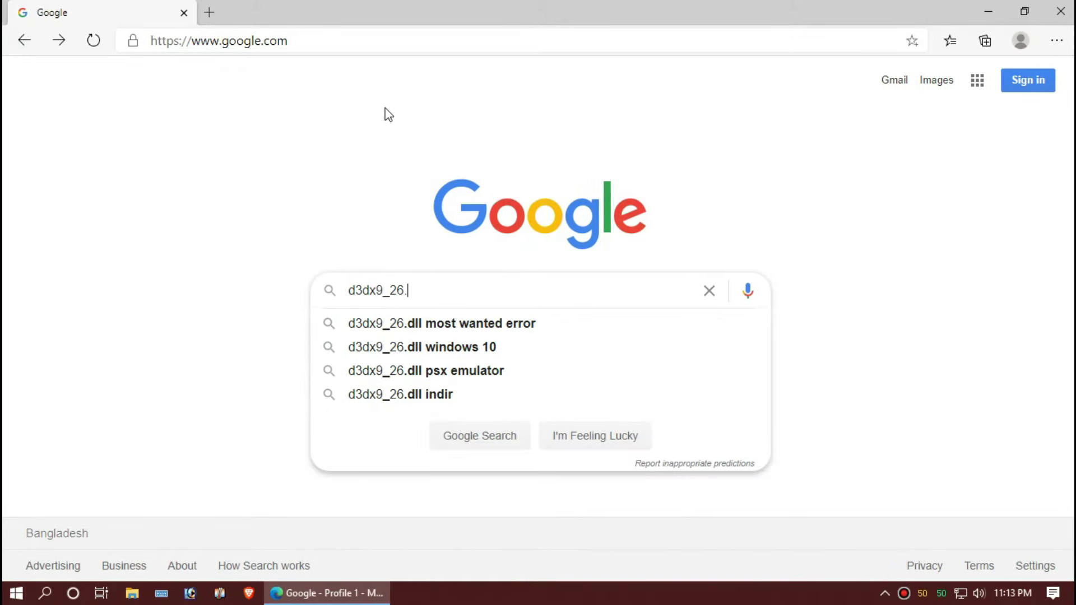
text(dll)
key(Return)
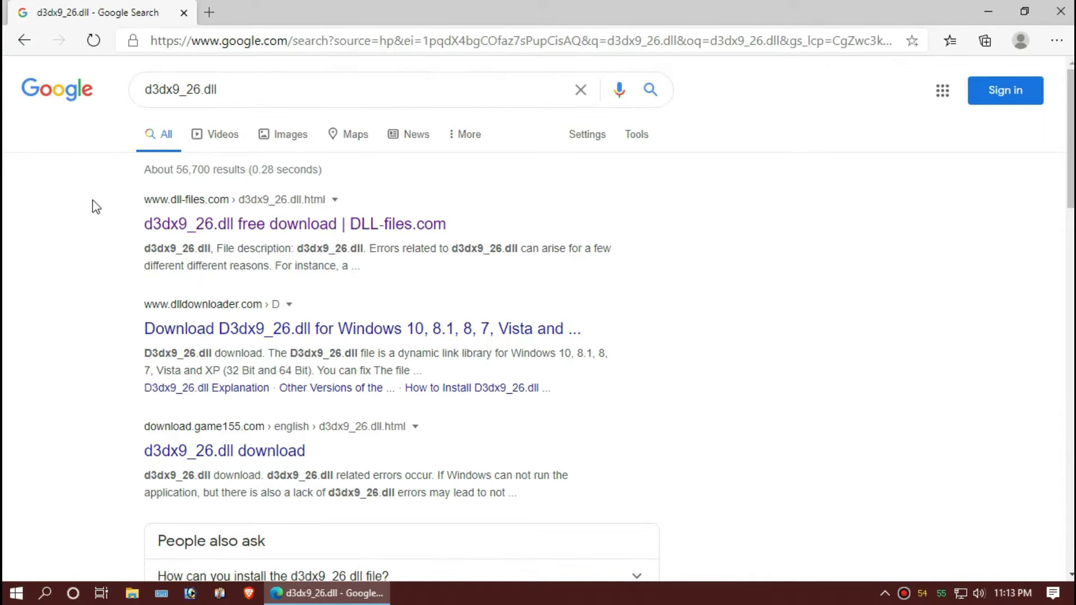
Step: Open the DLL-files.com result for d3dx9_26.dll
drag(127, 216, 335, 227)
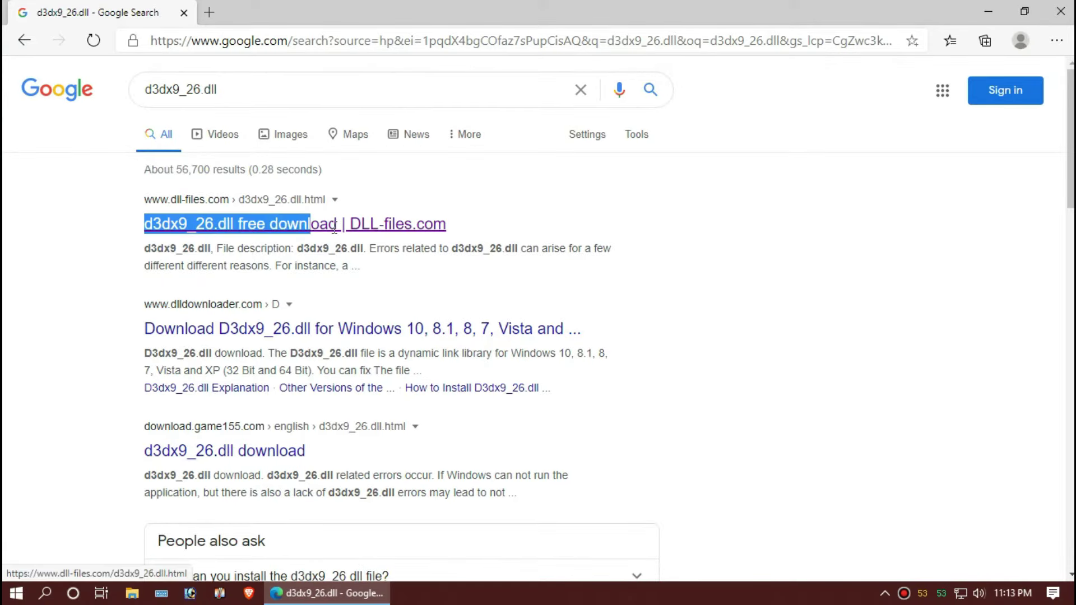
click(265, 225)
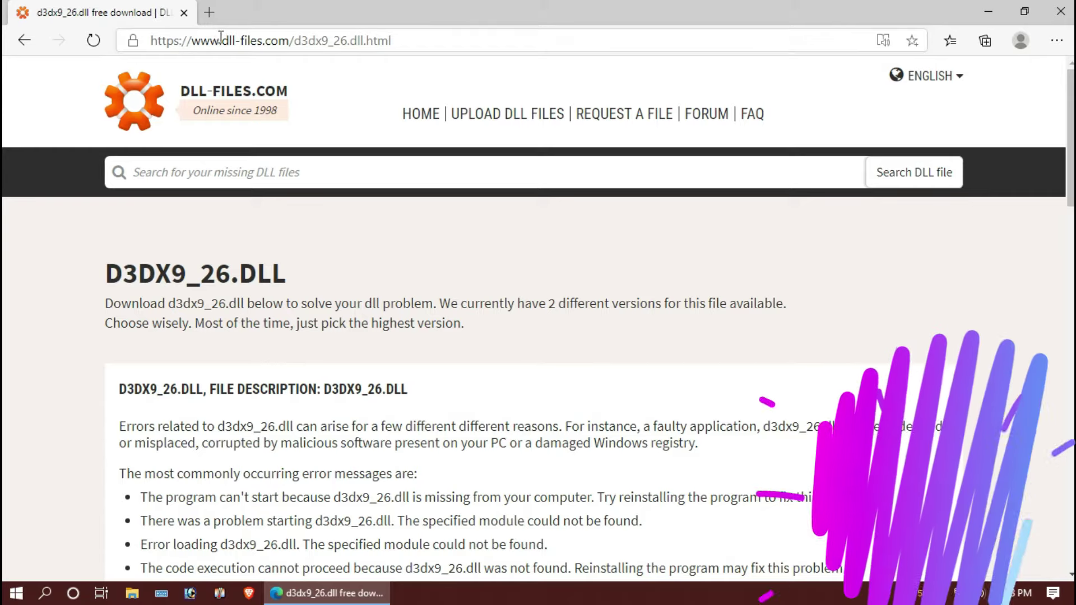
click(221, 39)
Step: Compare the 64-bit and 32-bit 9.7.239.0 versions offered on the page
scroll(393, 444, down, 10)
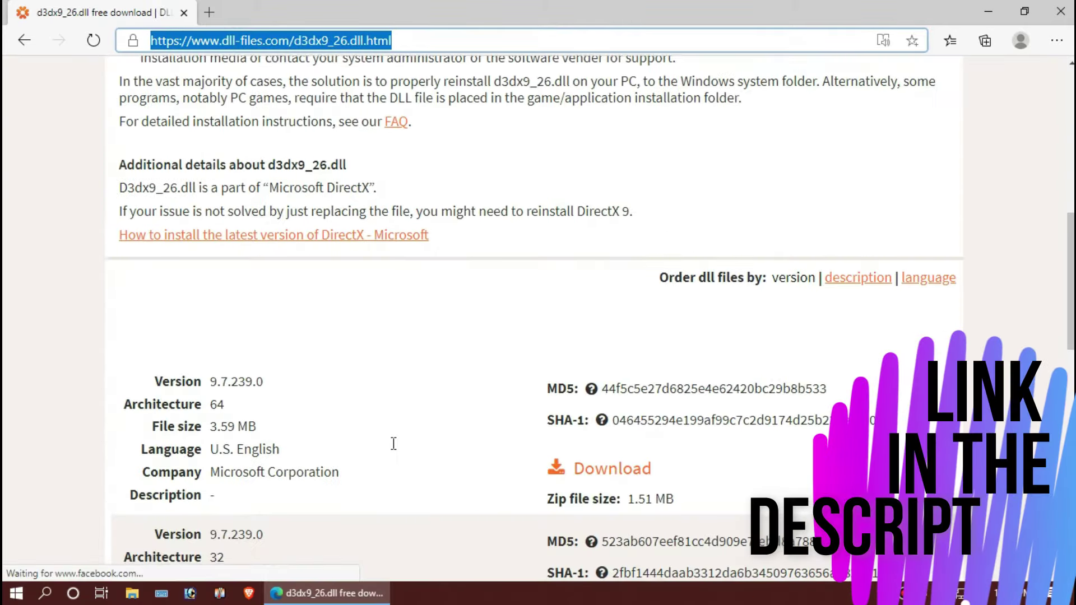
scroll(394, 443, down, 3)
drag(228, 245, 208, 336)
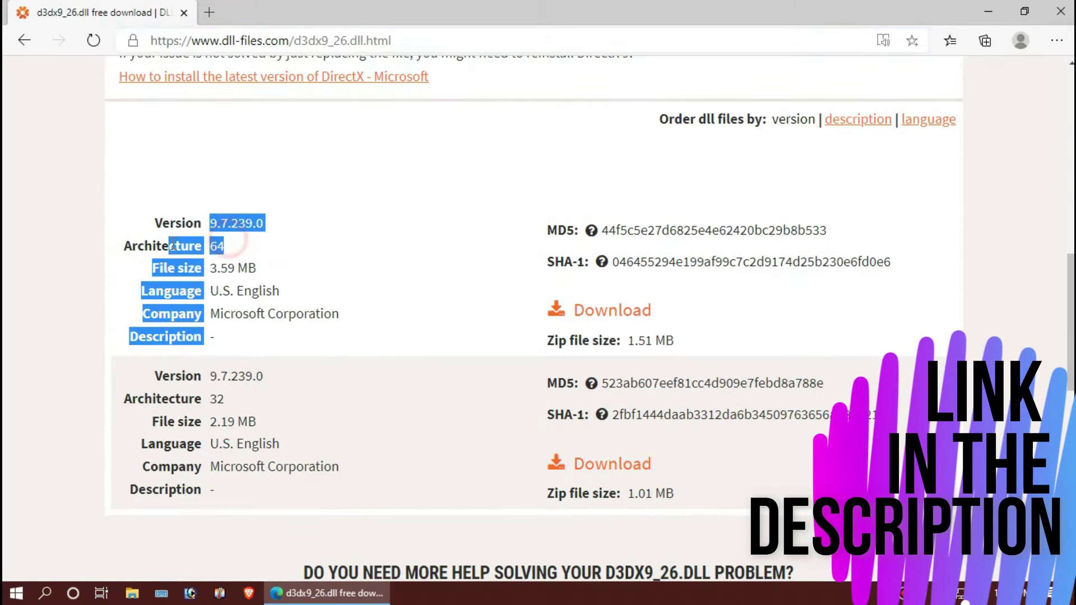
drag(239, 402, 157, 373)
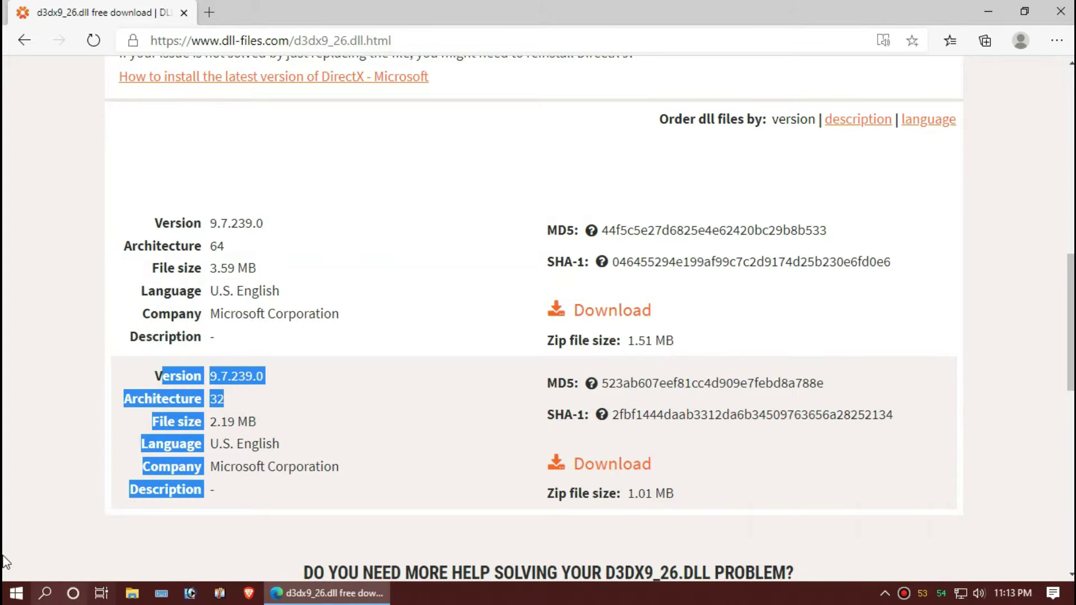
click(6, 596)
Step: Check in System Information that the system type is x64-based PC, then close it
text(sys)
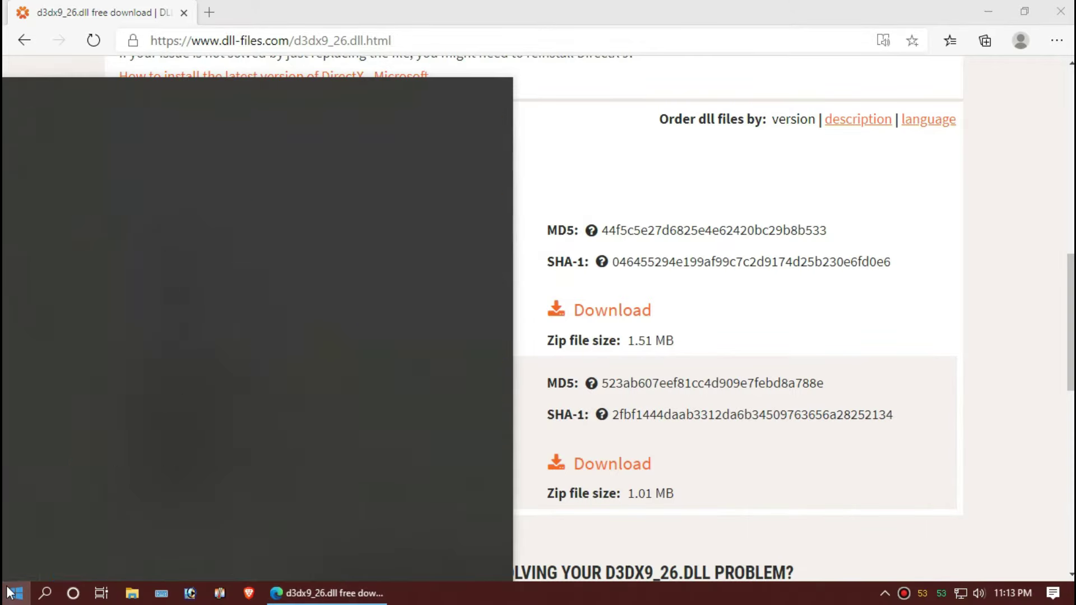
key(Return)
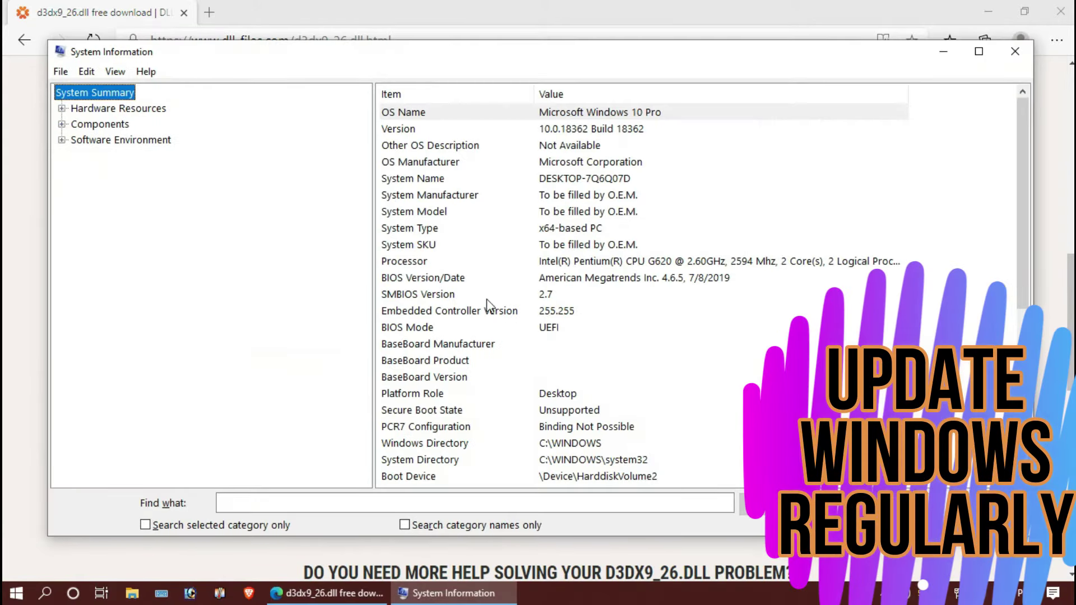
click(601, 228)
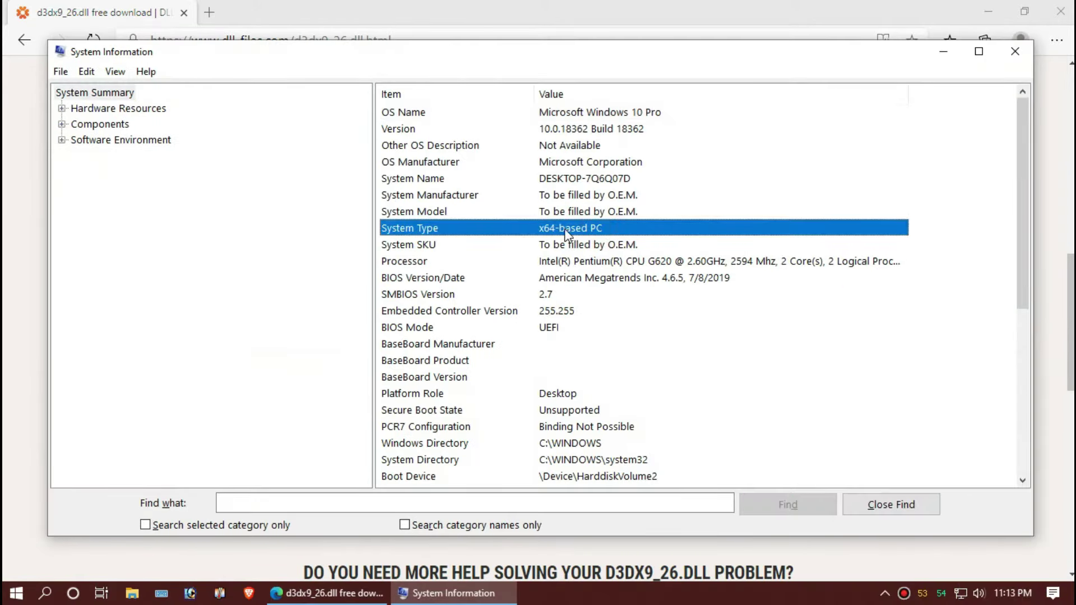
click(1016, 53)
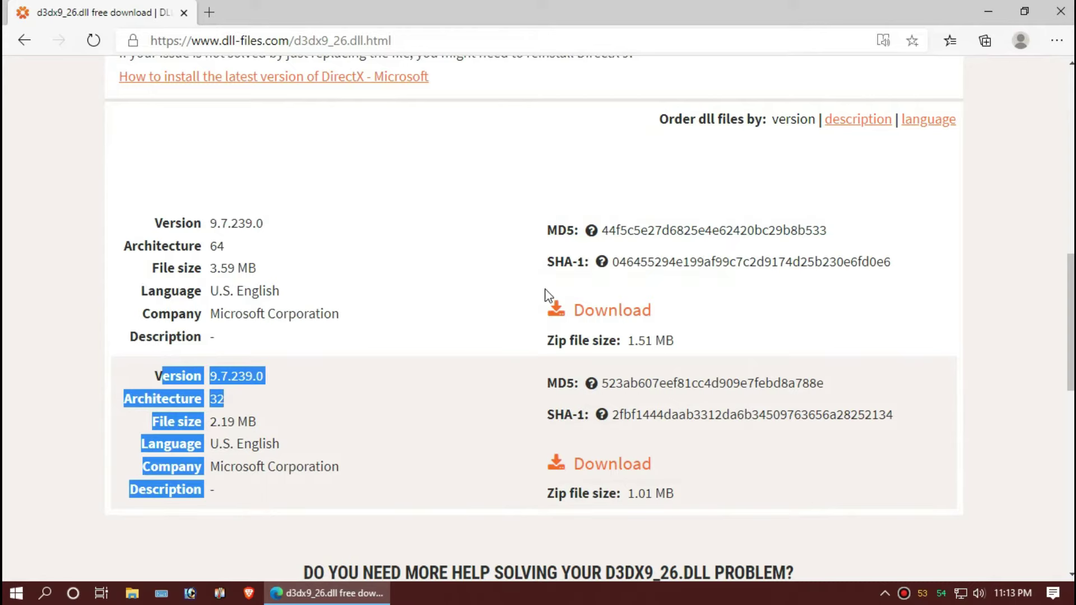
Step: Download the 64-bit d3dx9_26.dll as d3dx9_26.zip and scroll to the installation steps
click(593, 312)
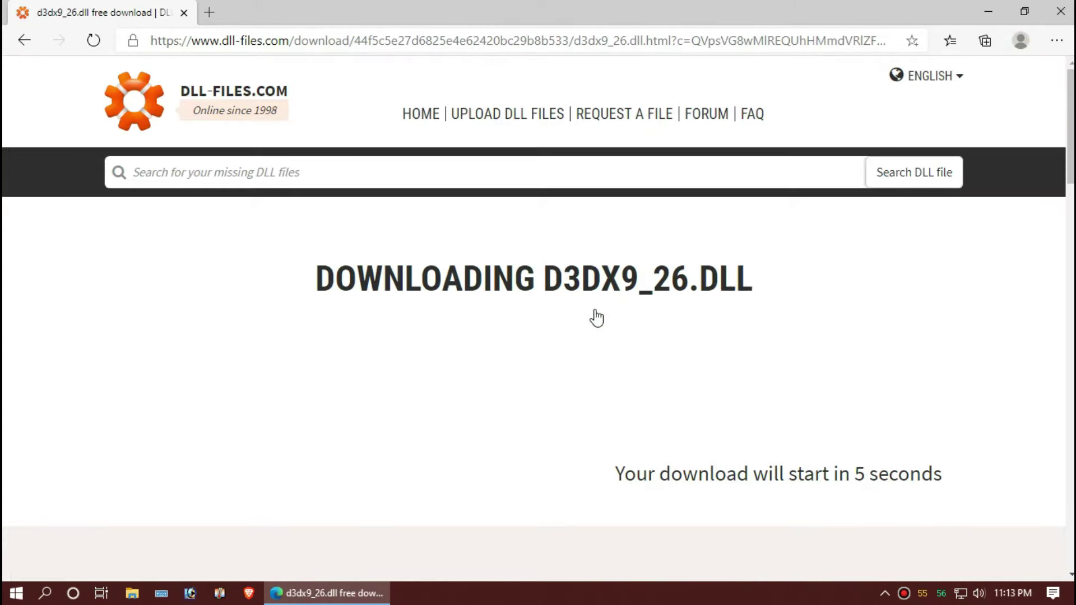
scroll(918, 308, down, 10)
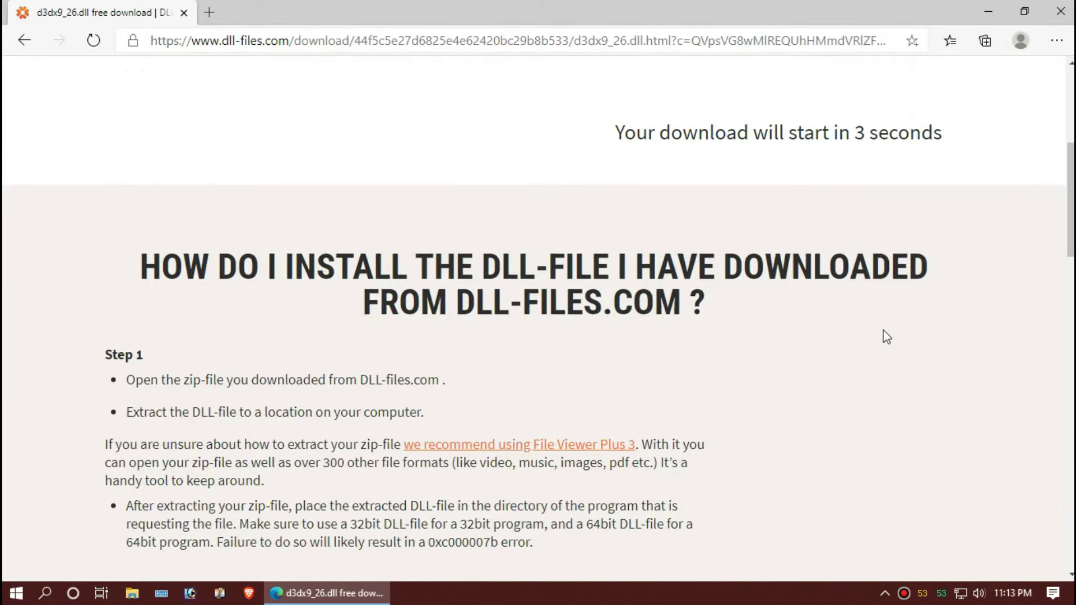
scroll(347, 370, down, 4)
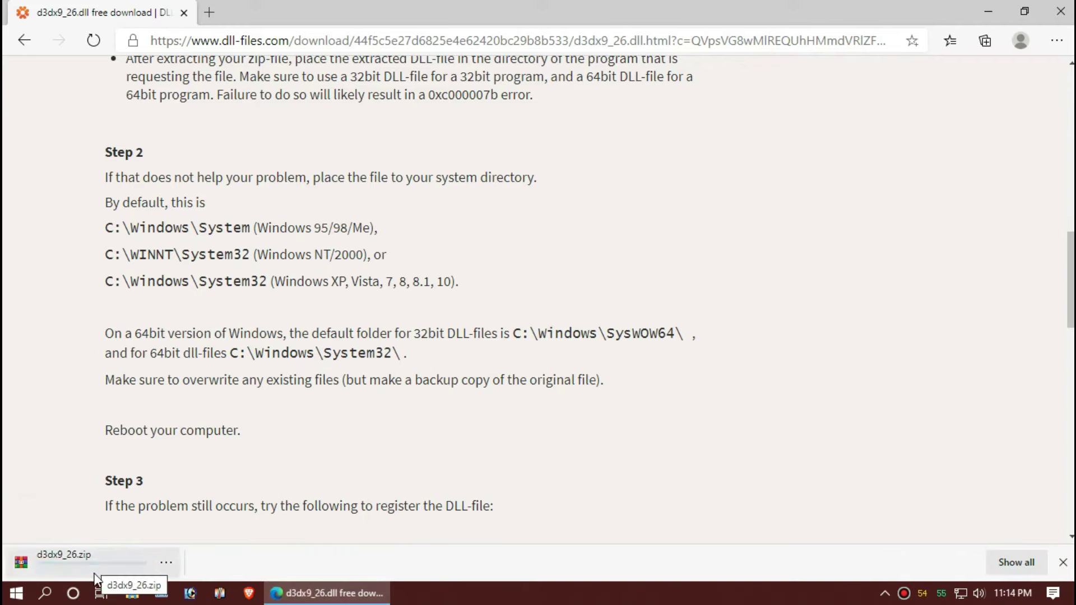
Step: Open d3dx9_26.zip in WinRAR, select d3dx9_26.dll, then minimize WinRAR and Edge
click(62, 569)
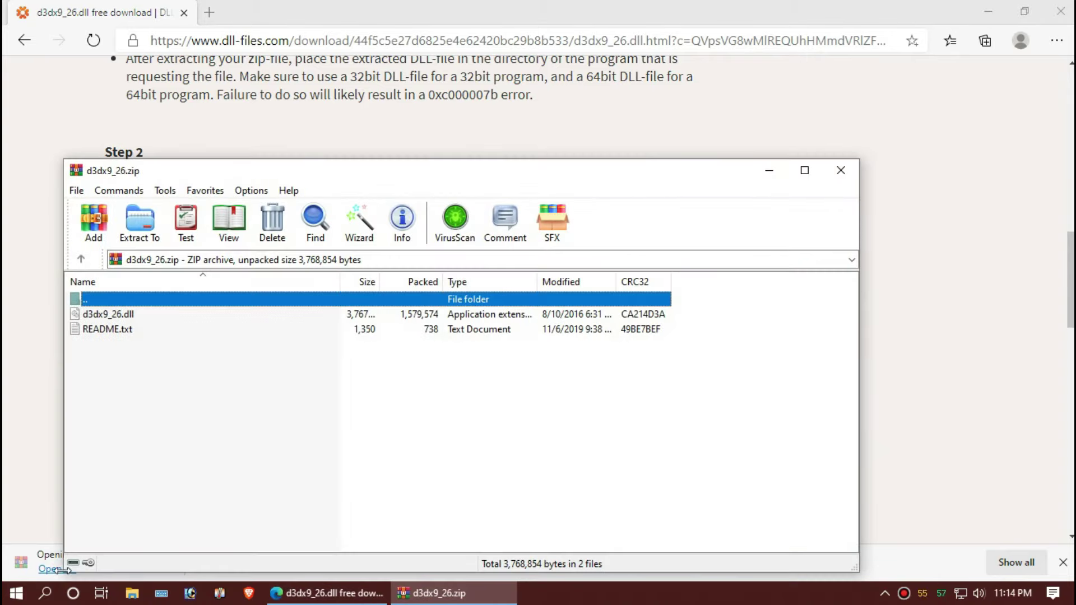
click(110, 314)
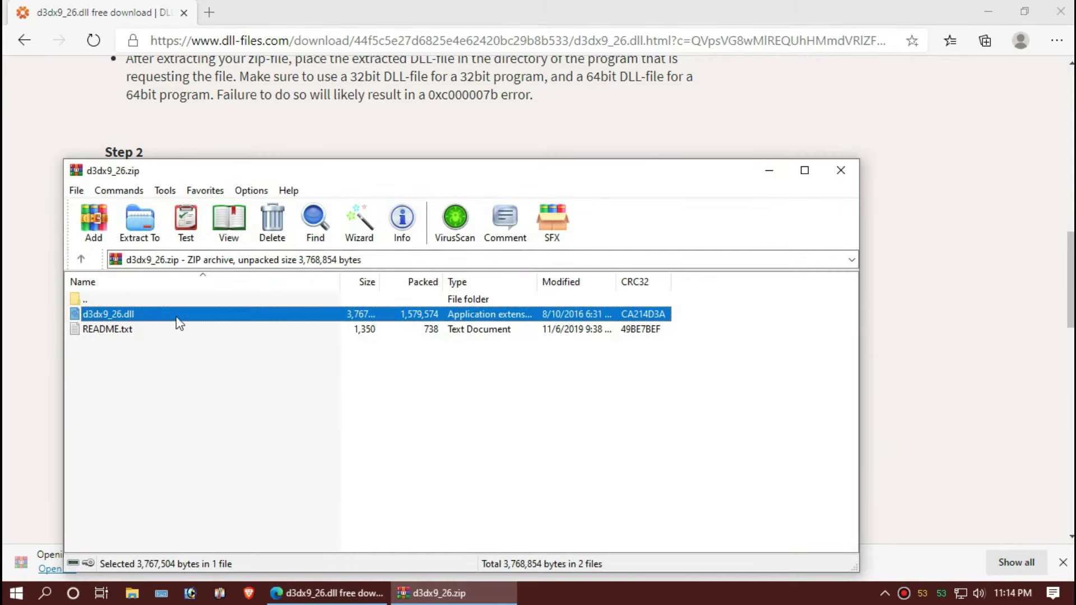
click(769, 170)
click(986, 7)
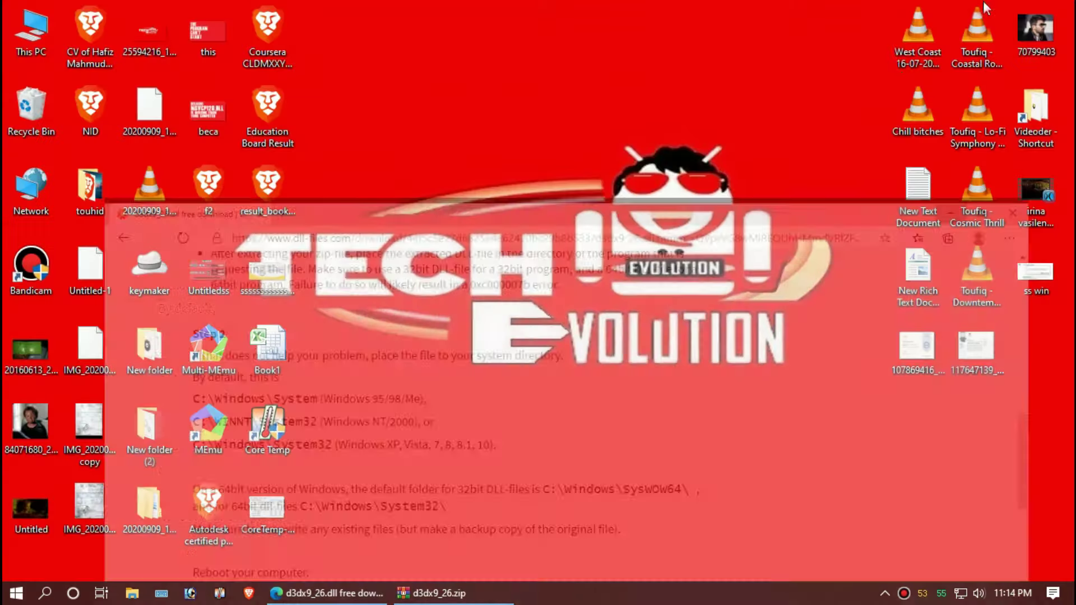
Step: Browse from This PC through Windows 10 (C:) and Windows into the System32 folder
double_click(20, 21)
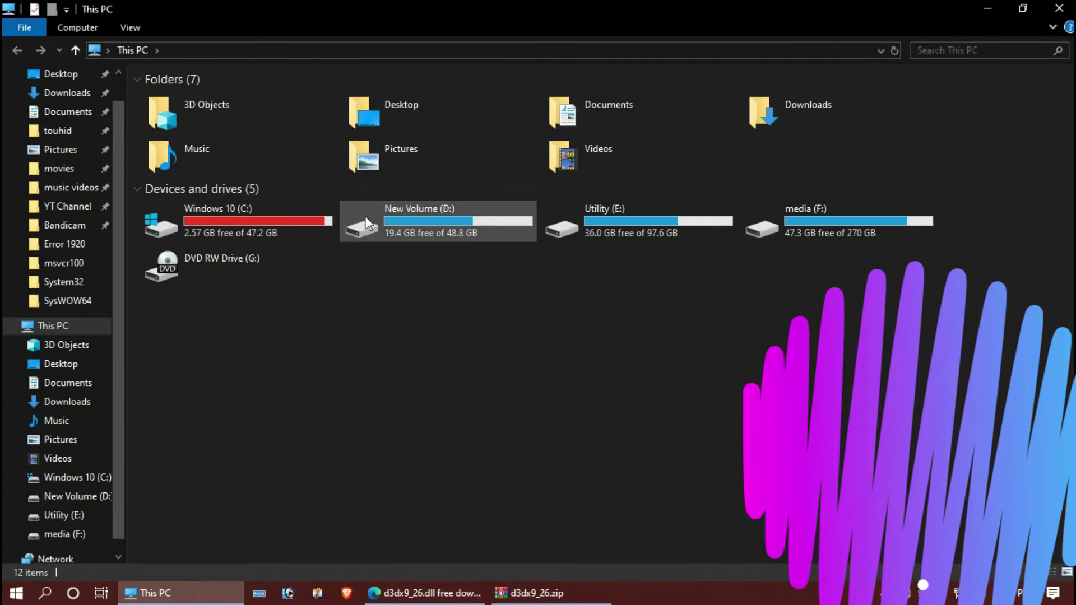
click(287, 218)
double_click(287, 214)
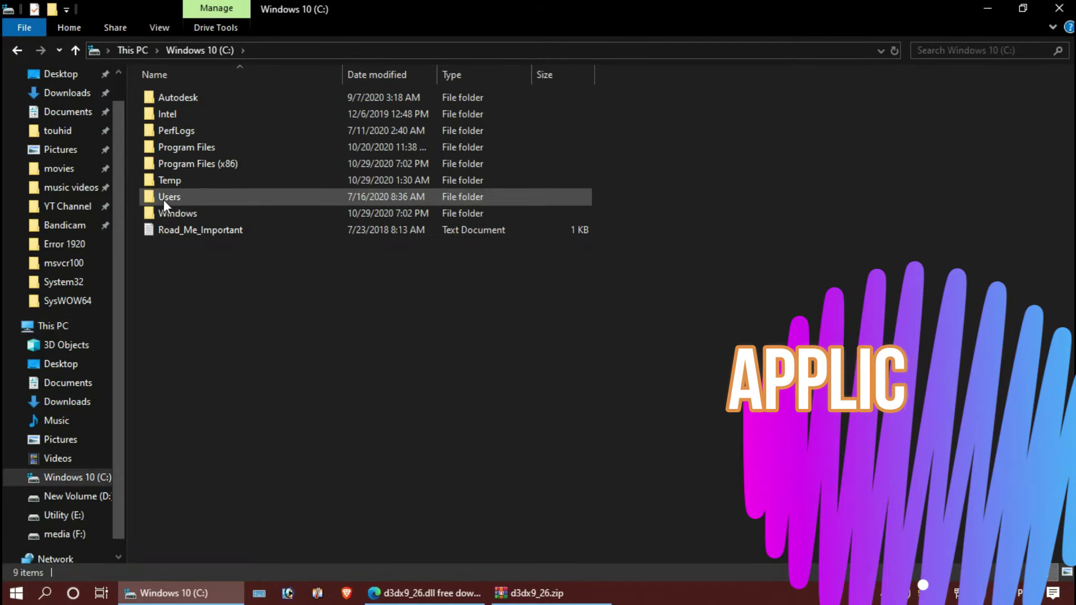
double_click(182, 212)
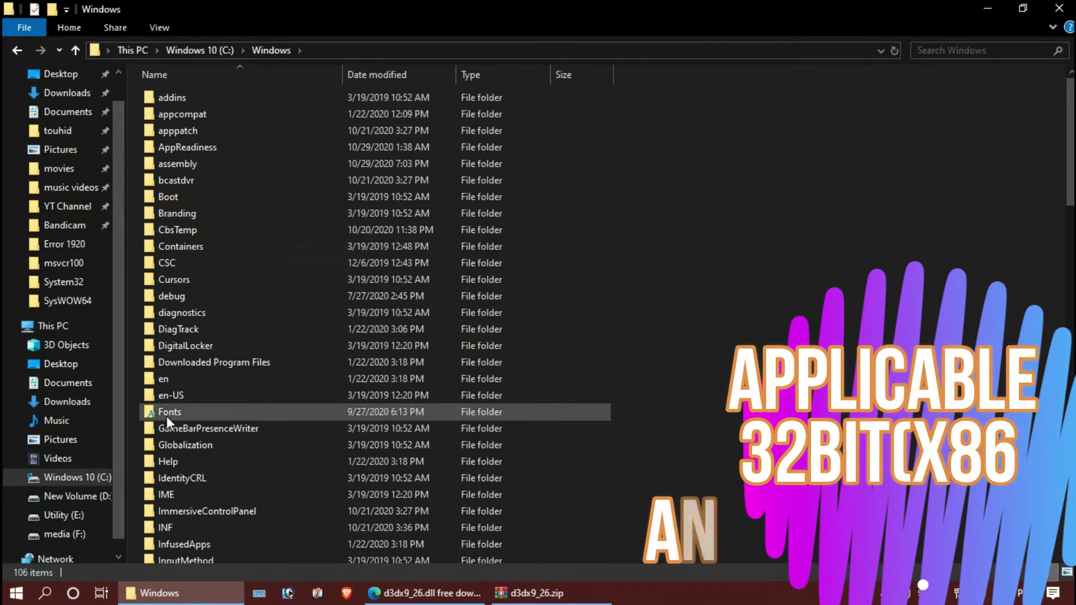
scroll(278, 439, down, 4)
scroll(278, 439, down, 6)
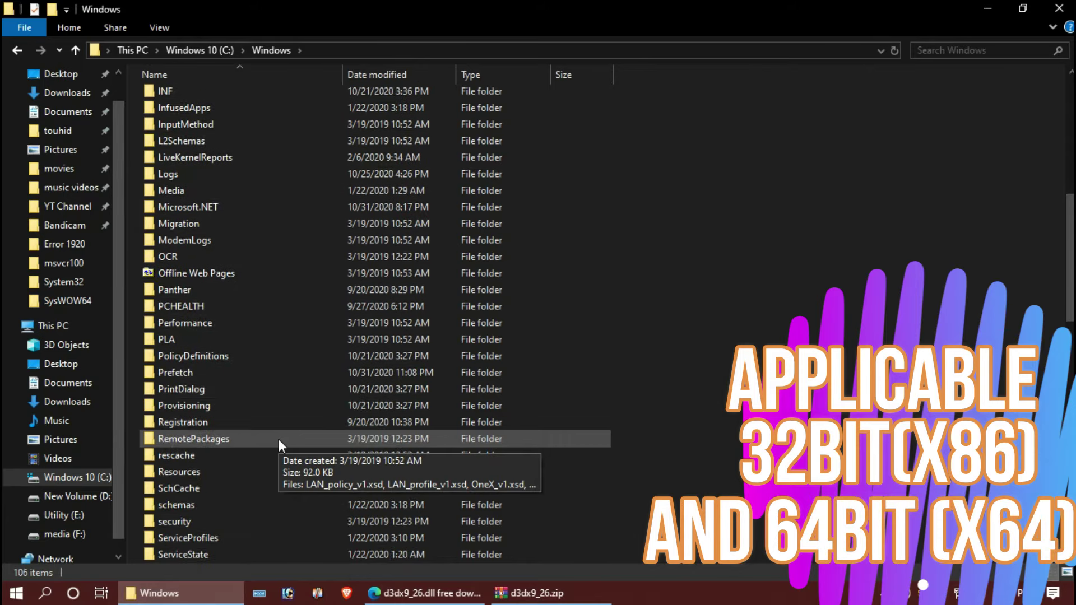
scroll(269, 442, down, 2)
scroll(264, 444, down, 2)
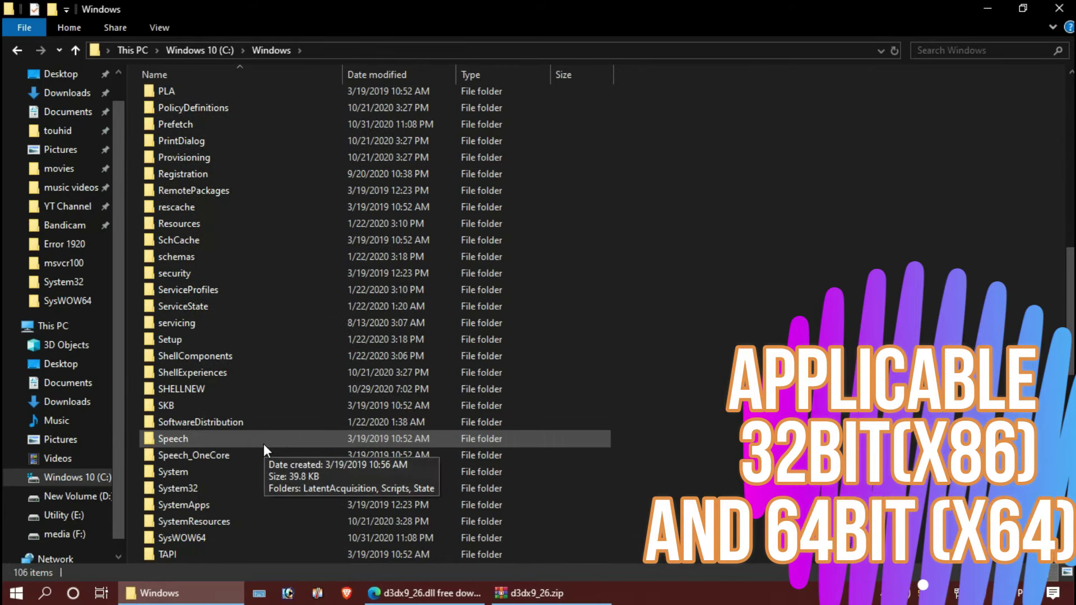
double_click(244, 485)
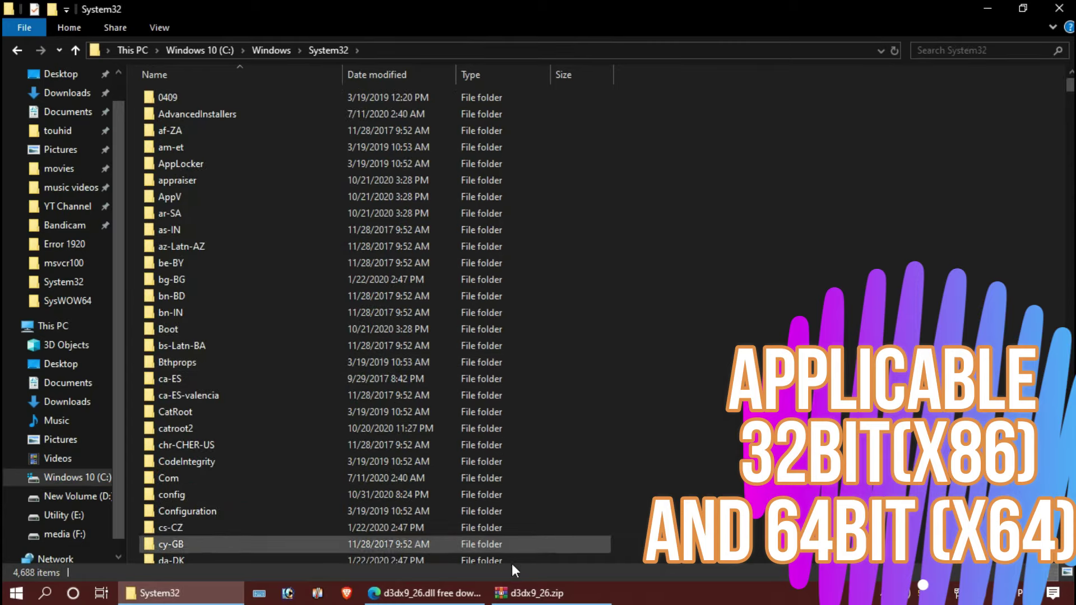
Step: Copy d3dx9_26.dll from the zip into System32, approving the administrator prompt
click(532, 593)
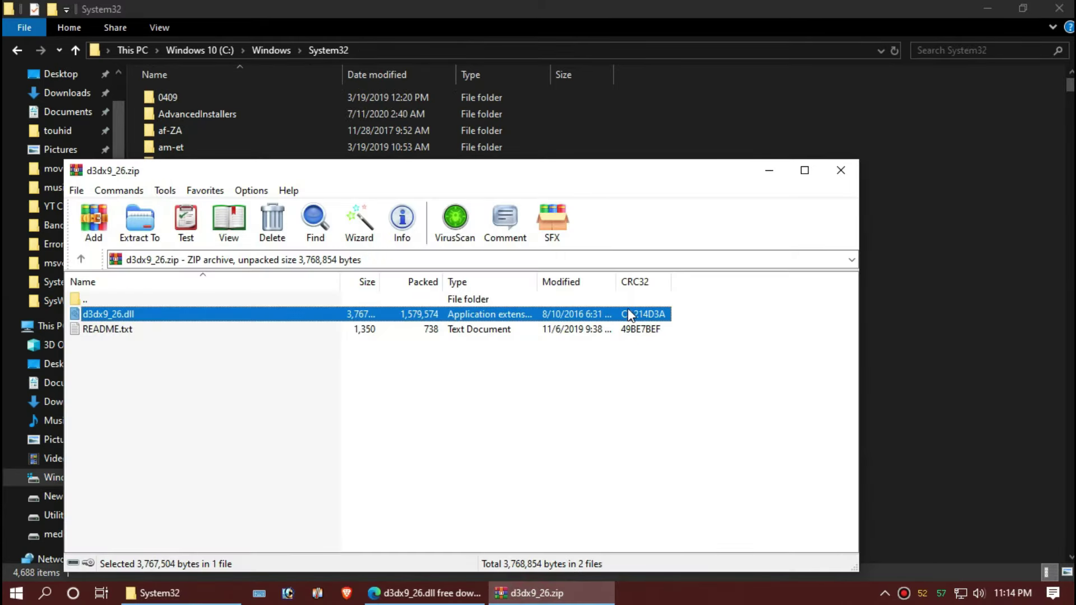
drag(967, 275, 967, 276)
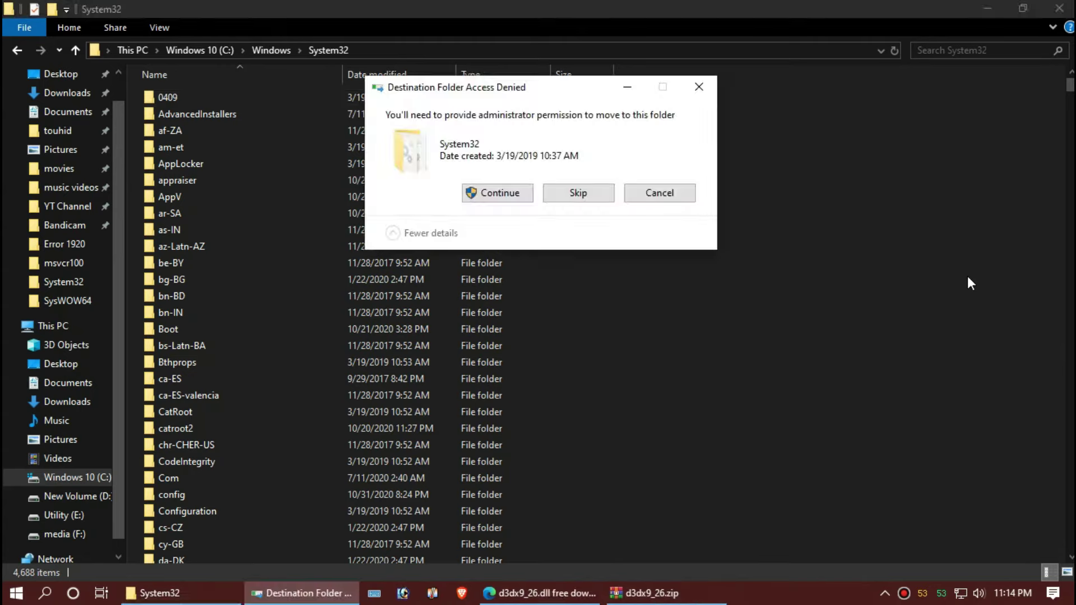
click(486, 192)
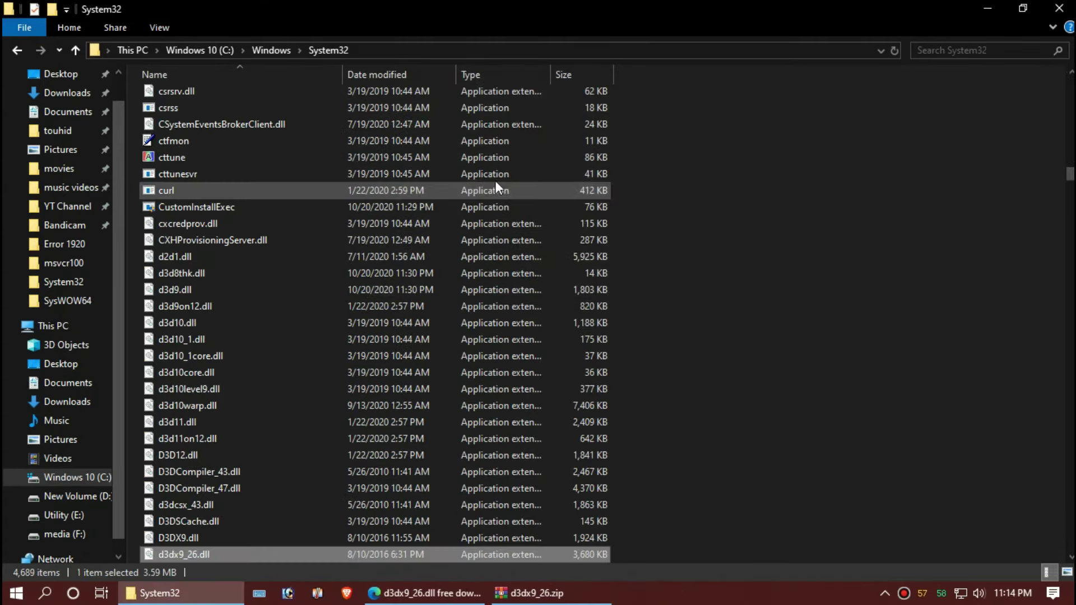
click(426, 593)
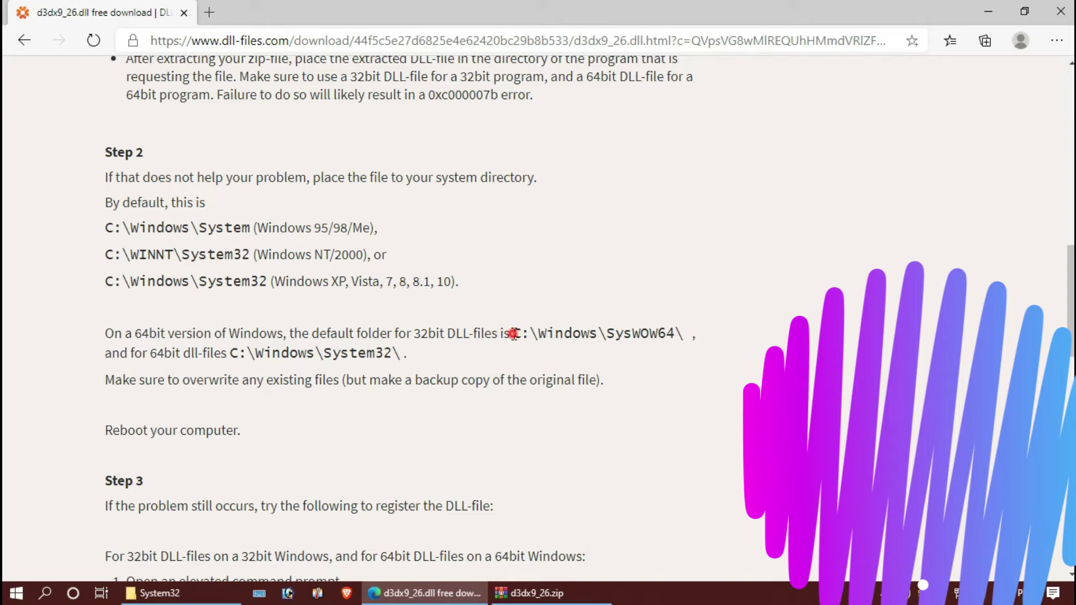
Step: Highlight the C:\Windows\SysWOW64\ path in the DLL-files.com instructions
drag(513, 334, 683, 334)
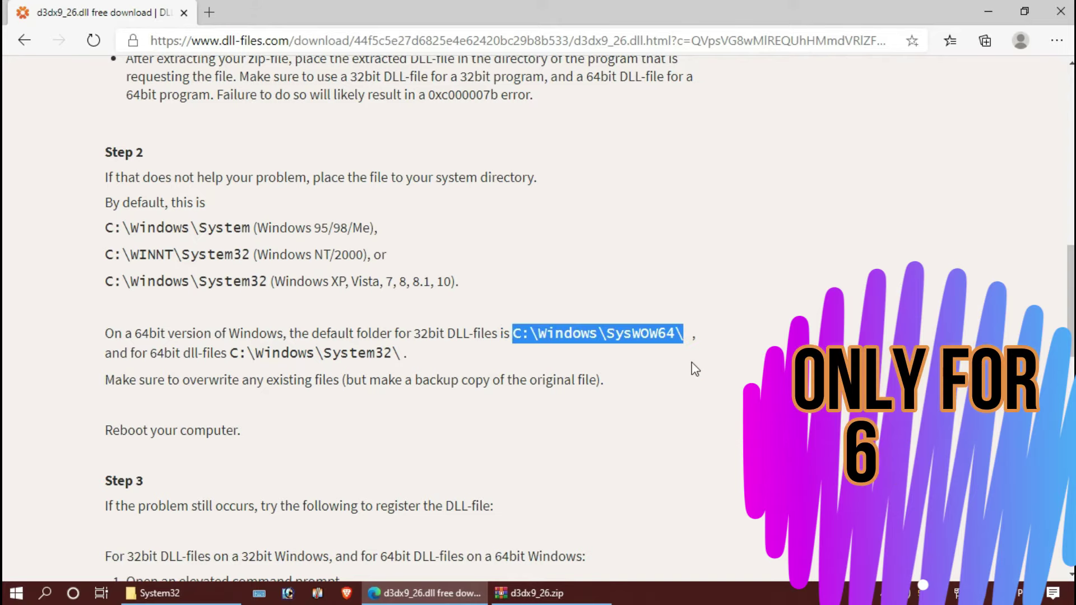
mouse_move(424, 593)
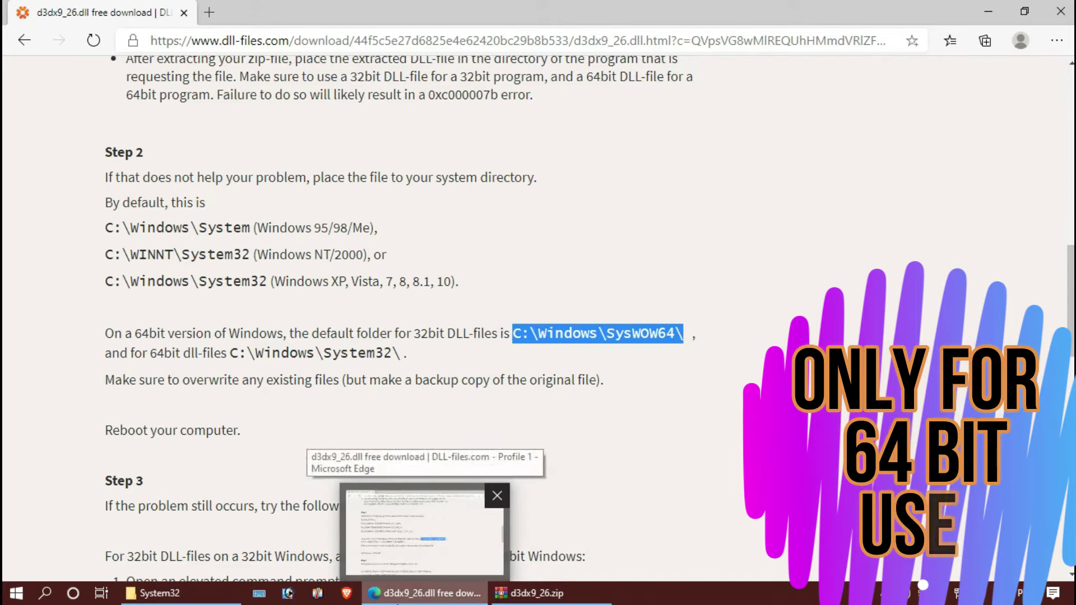
click(375, 595)
click(375, 594)
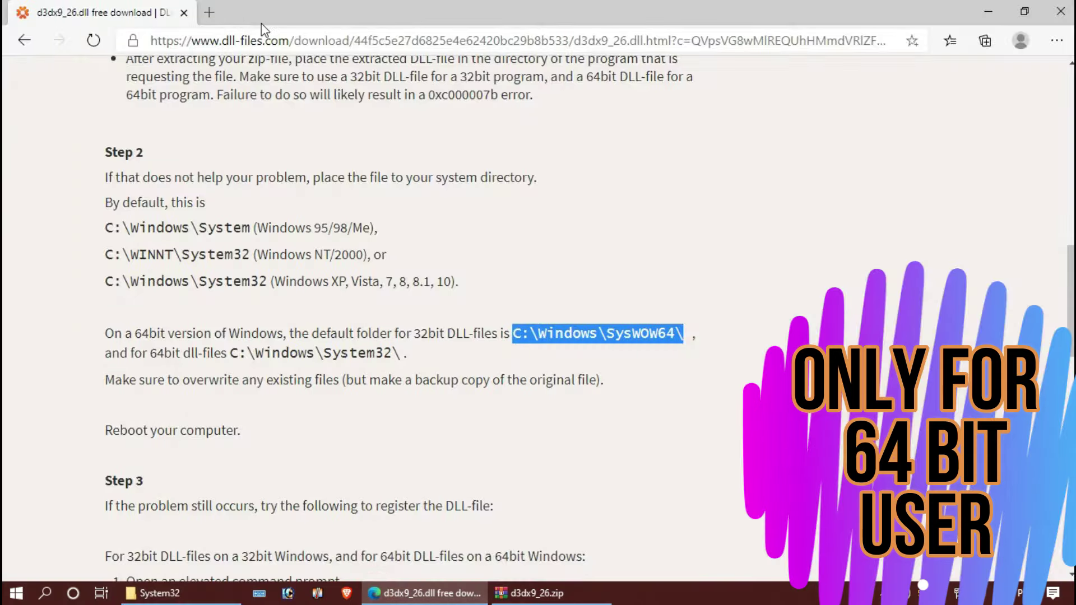
Step: Copy d3dx9_26.dll from the zip into C:\Windows\SysWOW64\, approving the administrator prompt
click(160, 593)
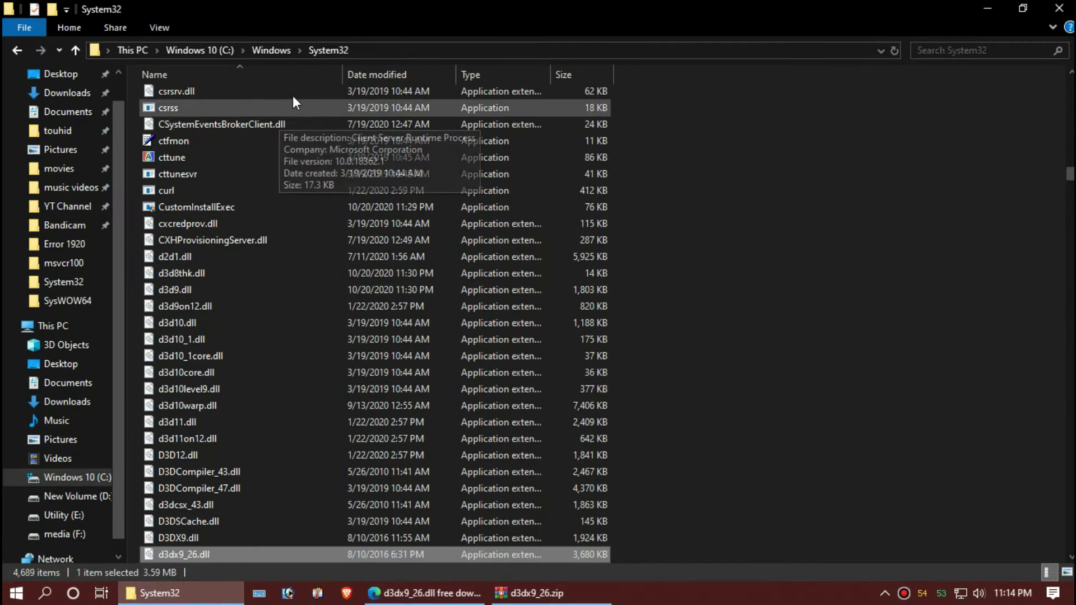
click(386, 45)
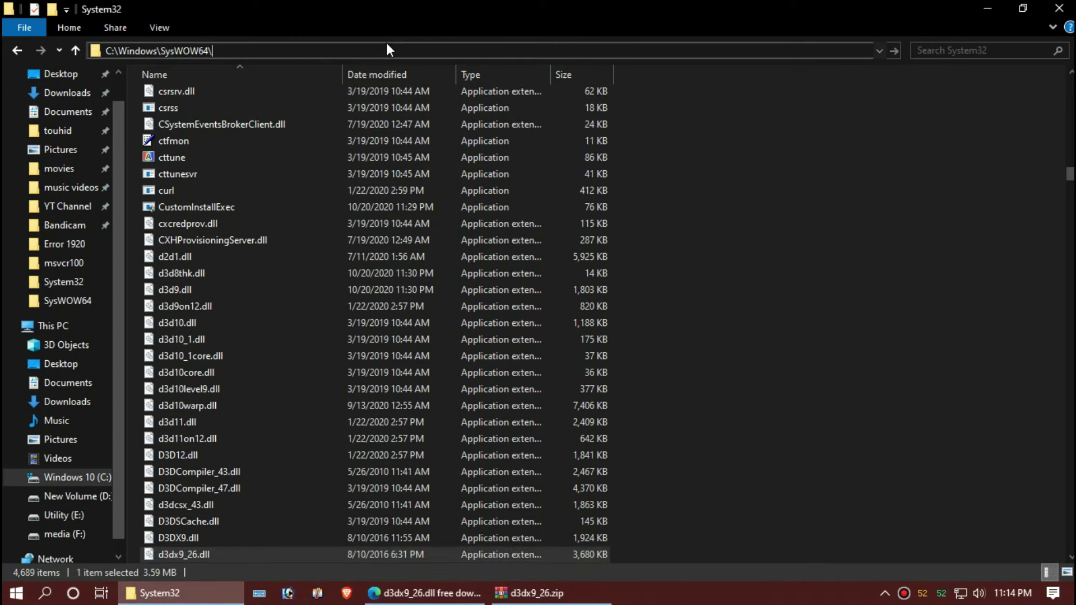
text(C:\Windows\SysWOW64\)
key(Return)
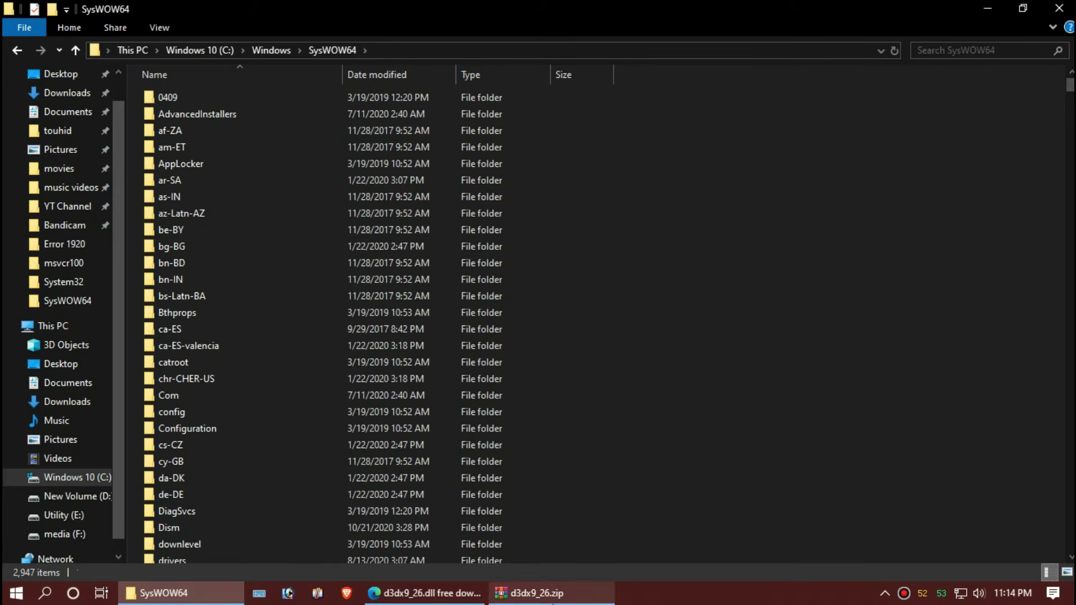
mouse_move(538, 593)
click(568, 538)
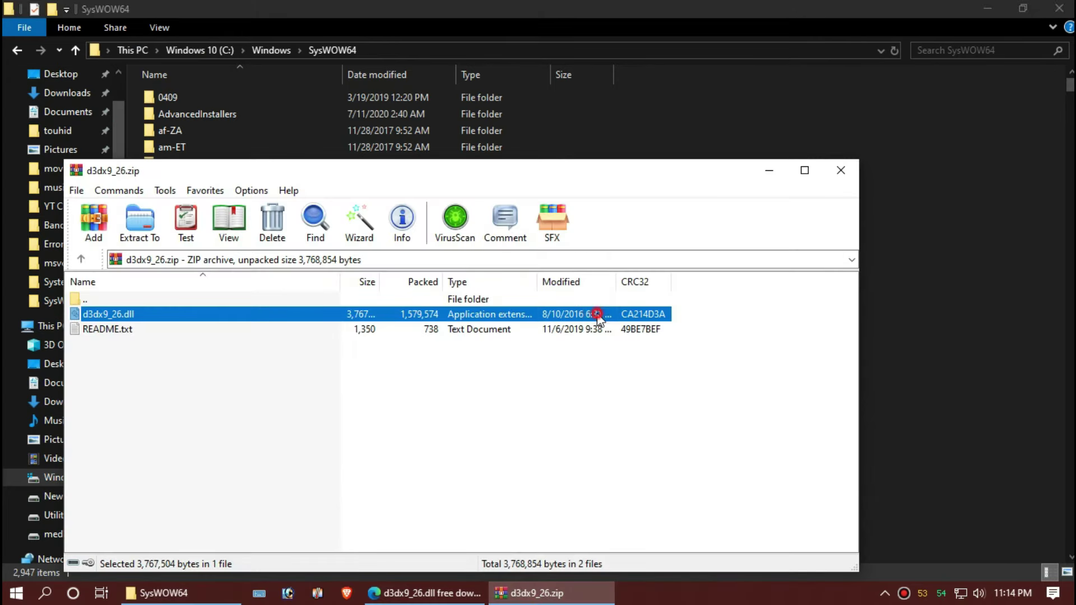
drag(901, 308, 996, 332)
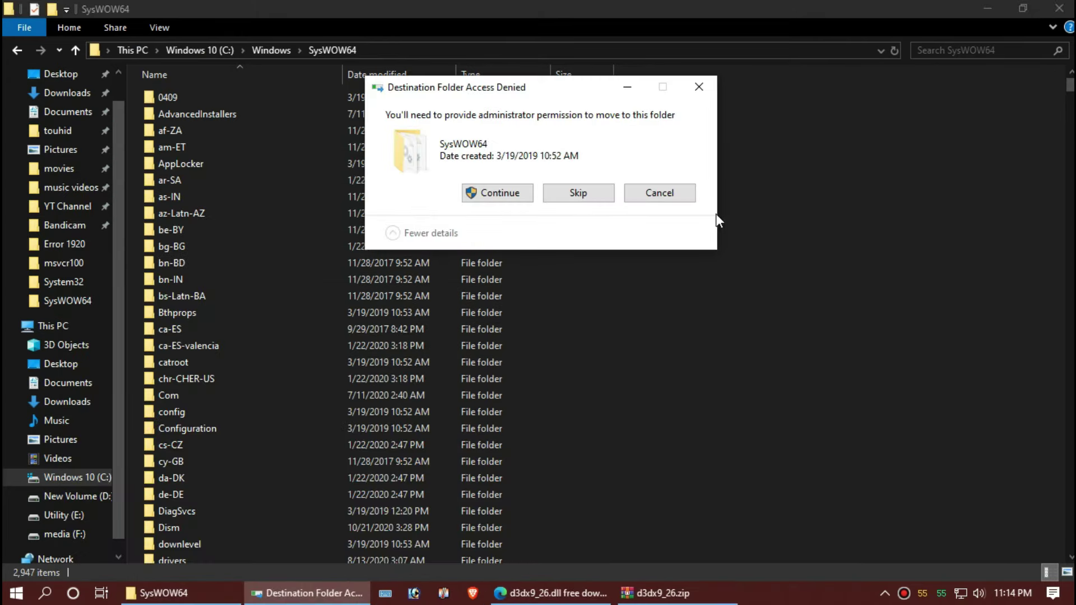
click(479, 196)
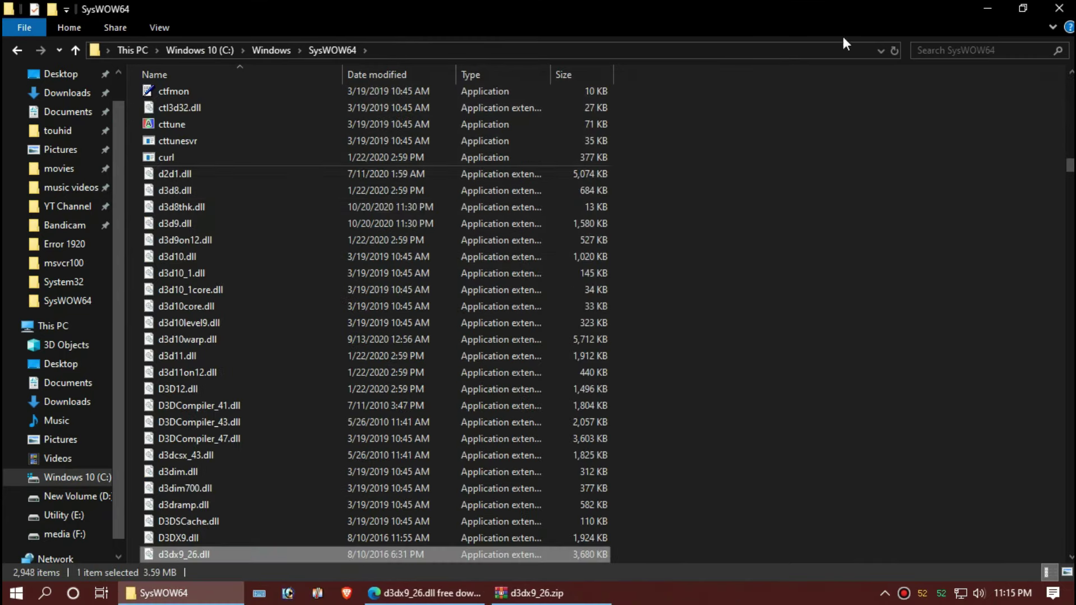
Step: Close the SysWOW64 window and bring up the Start menu's power options
click(1060, 8)
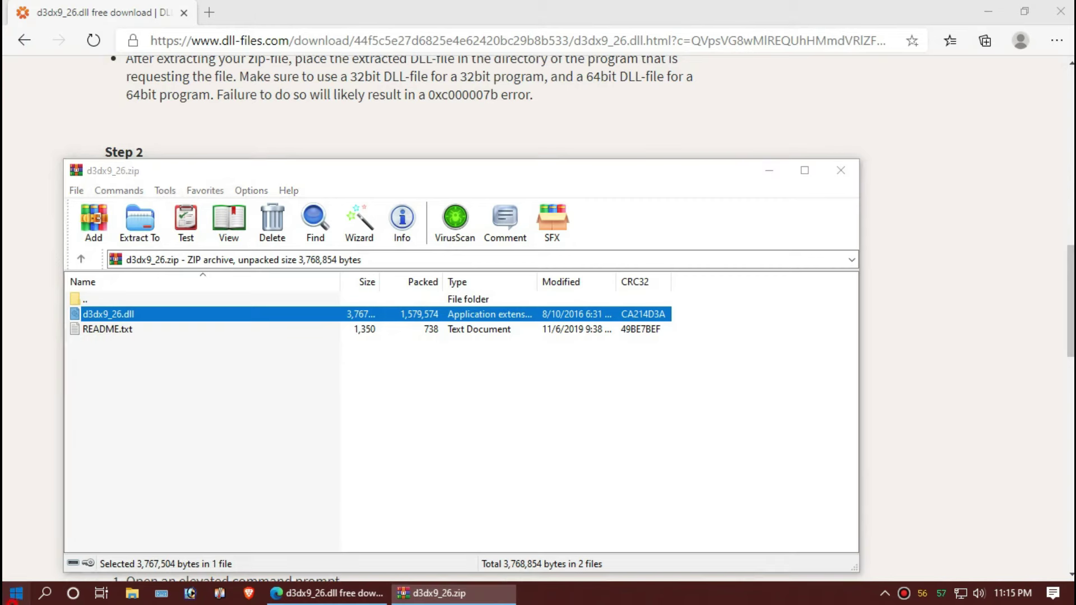
click(15, 593)
click(16, 564)
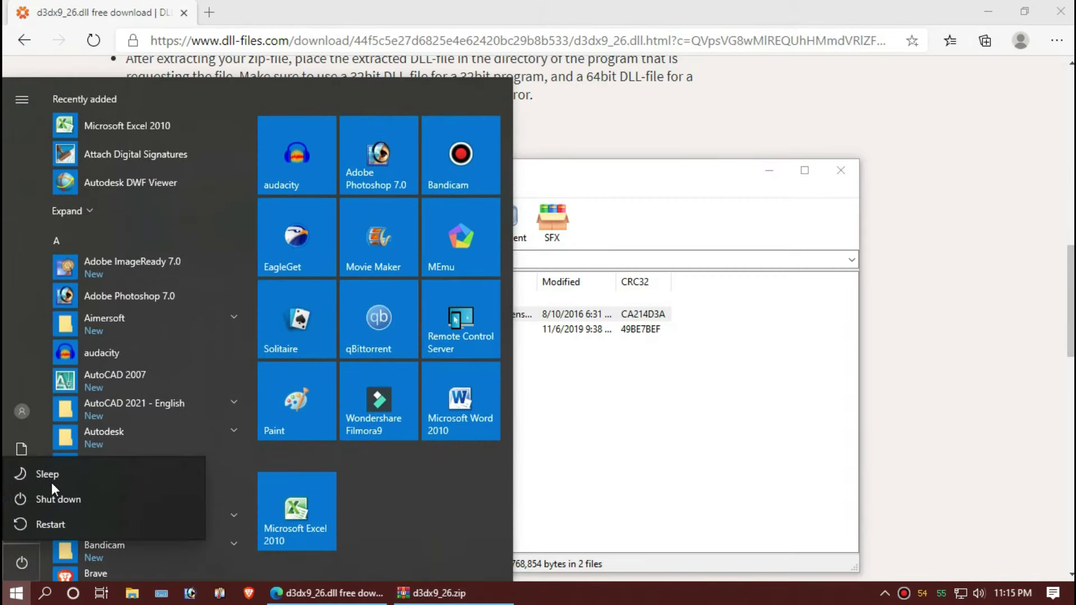